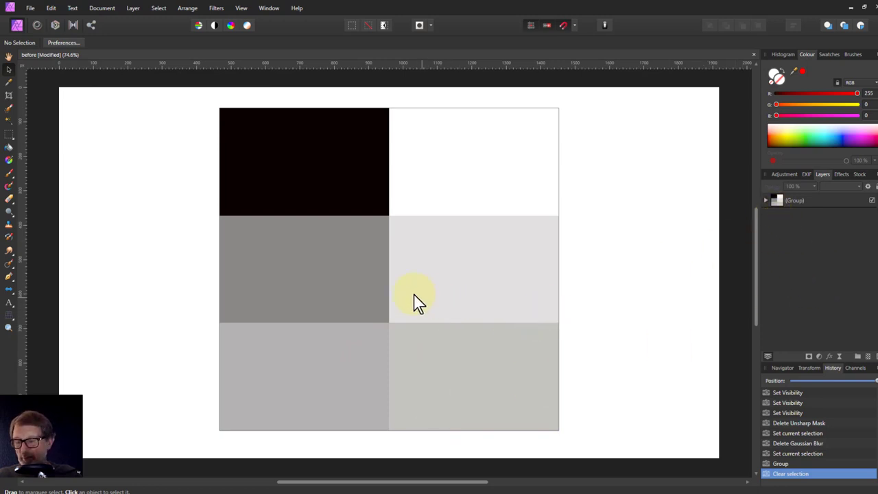
- Zoom in on the edge between the mid-grey and light-grey swatches
scroll(414, 295, "up", 5)
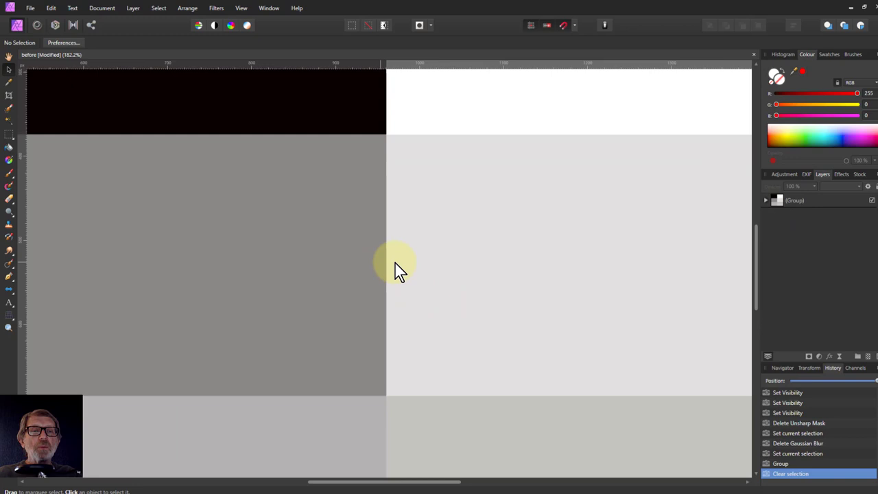
scroll(395, 264, "up", 1)
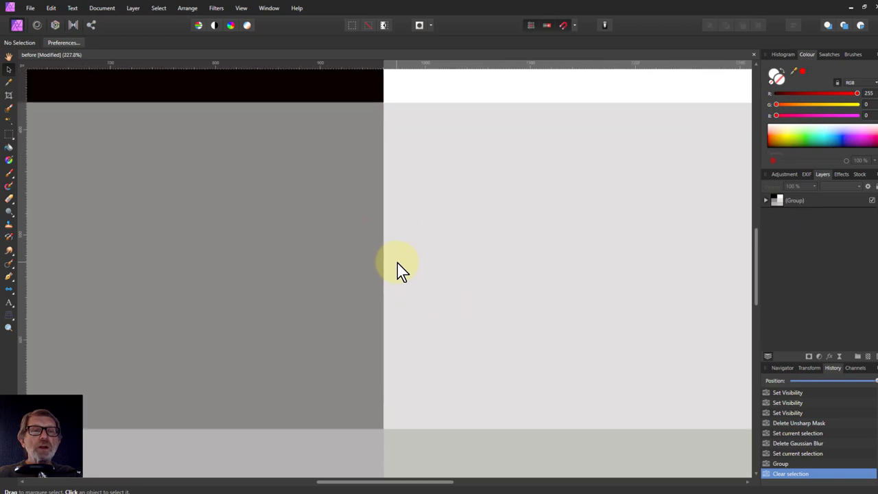
- Draw a vertical Pen Tool line down the mid-grey/light-grey swatch edge
left_click(9, 278)
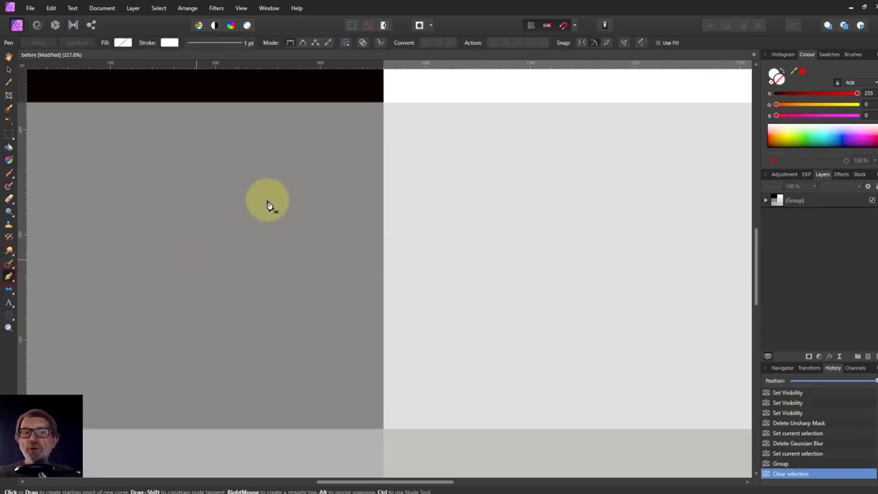
left_click(370, 115)
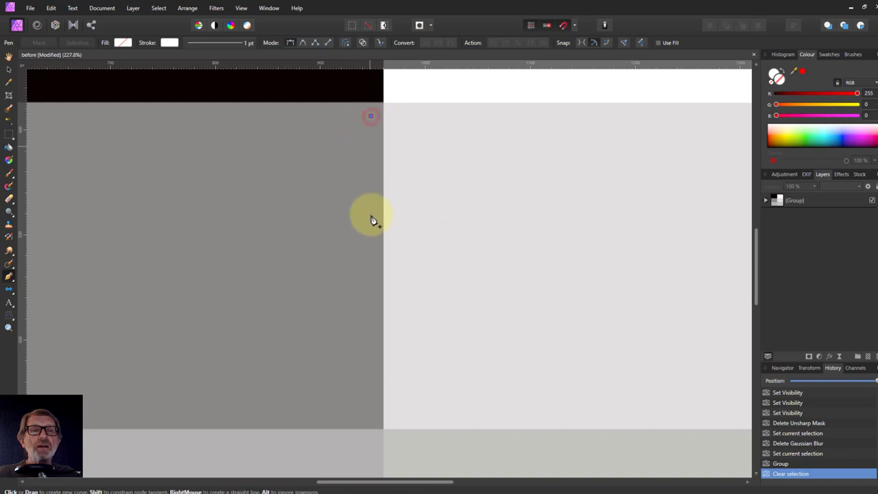
left_click(371, 416)
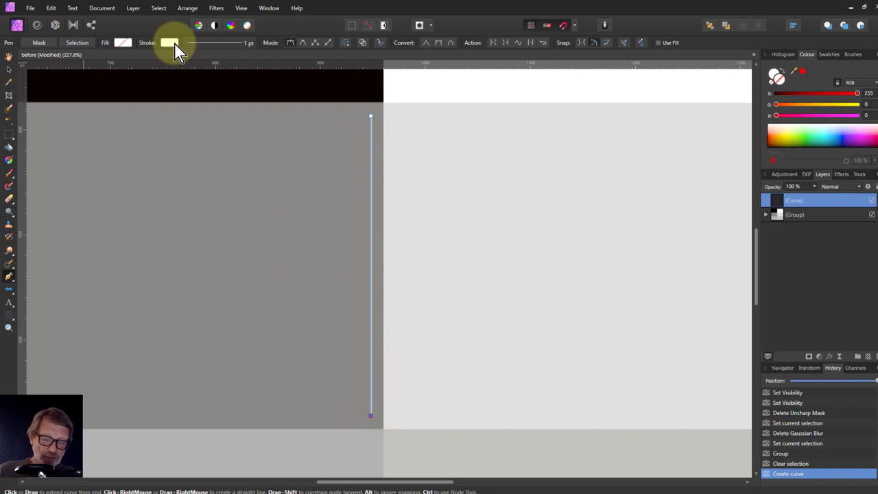
- Duplicate the line with Ctrl+J and give the copy a black stroke
key("ctrl+j")
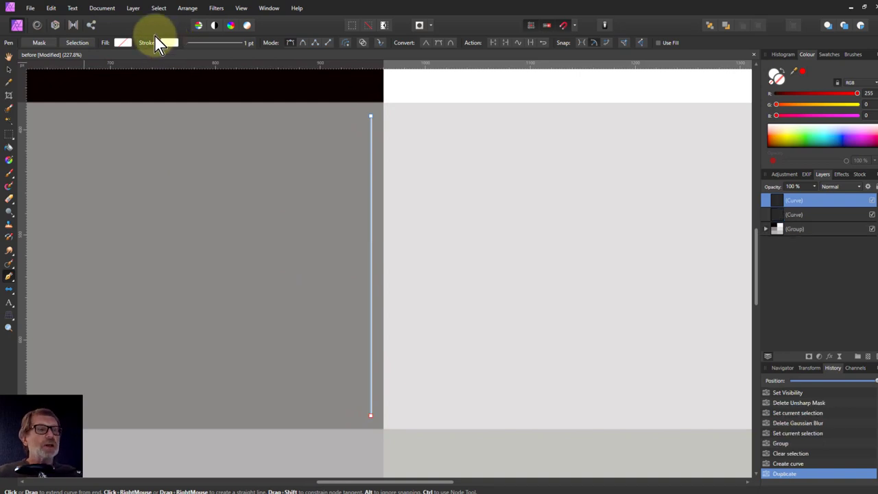
left_click(169, 44)
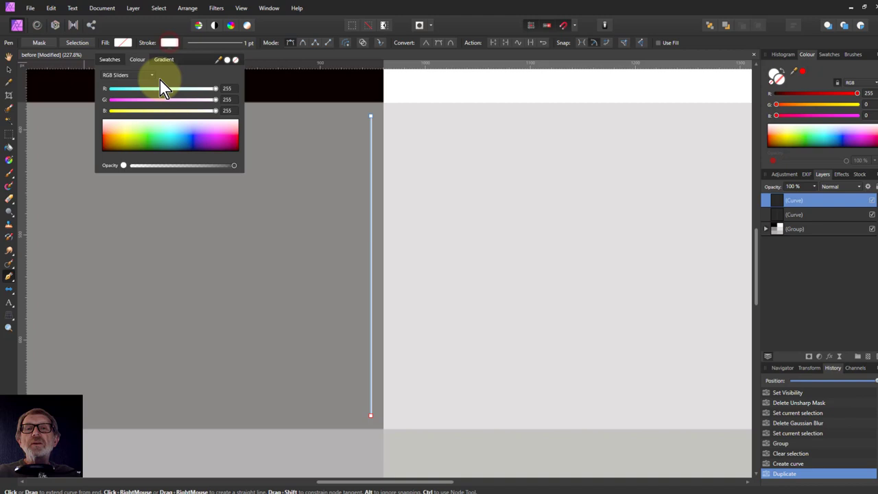
left_click(165, 146)
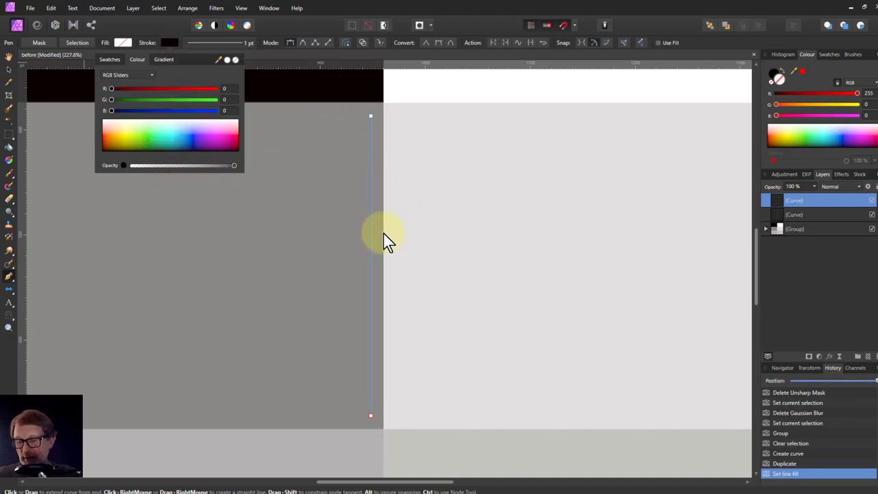
scroll(374, 234, "up", 3)
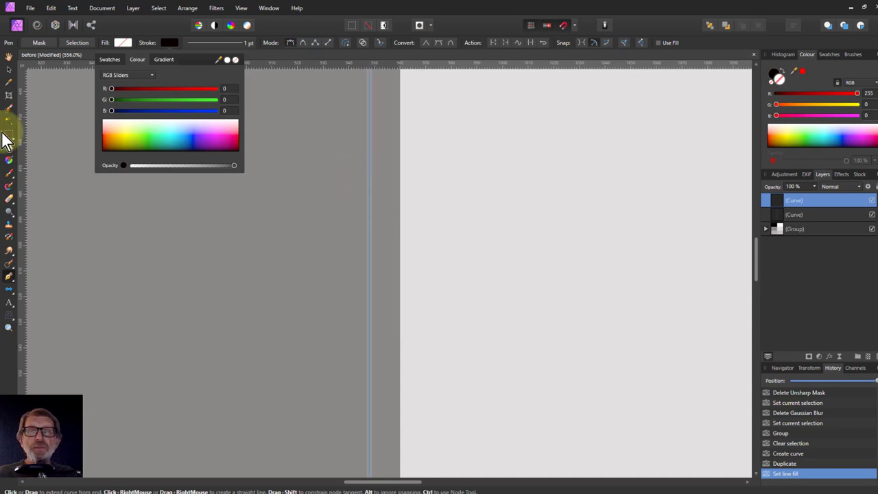
- Place the black line on the swatch boundary with the white line beside it, then nudge the swatch group against them
left_click(8, 70)
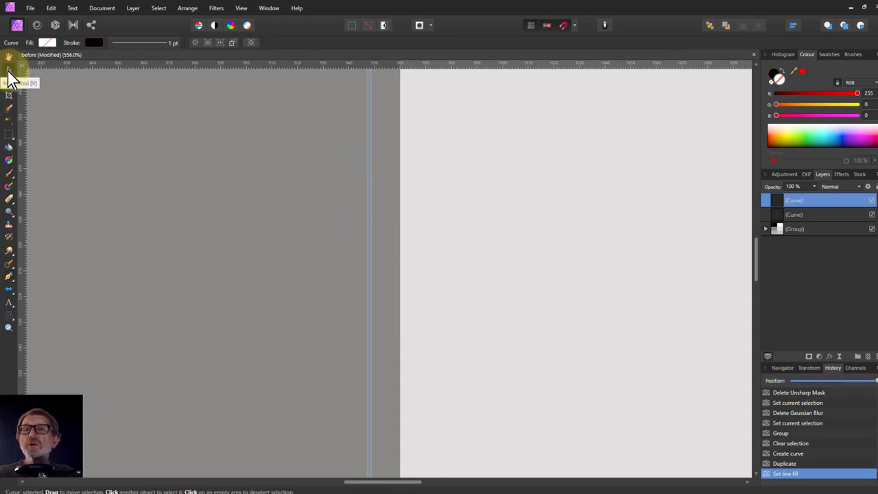
left_click_drag(372, 238, 396, 243)
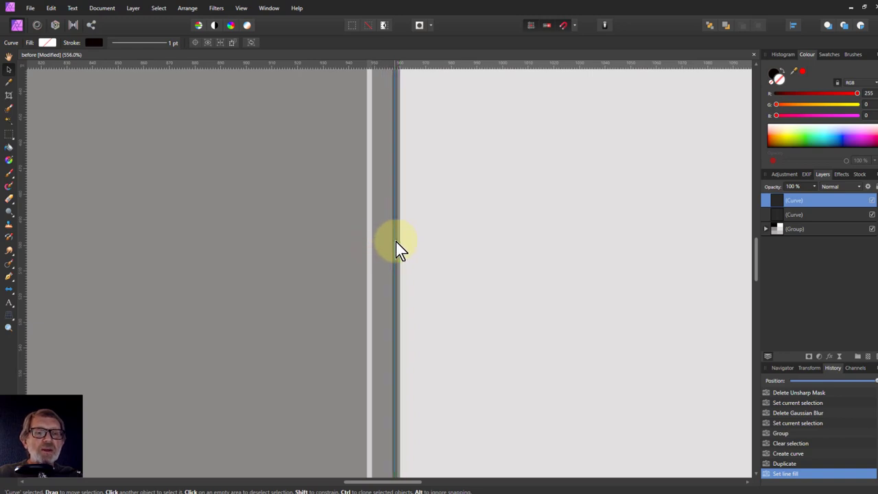
left_click(368, 226)
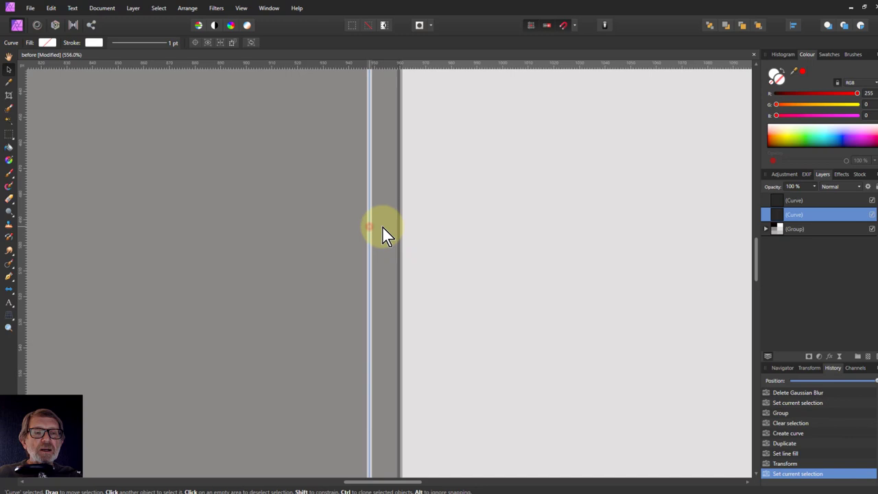
left_click_drag(383, 227, 406, 235)
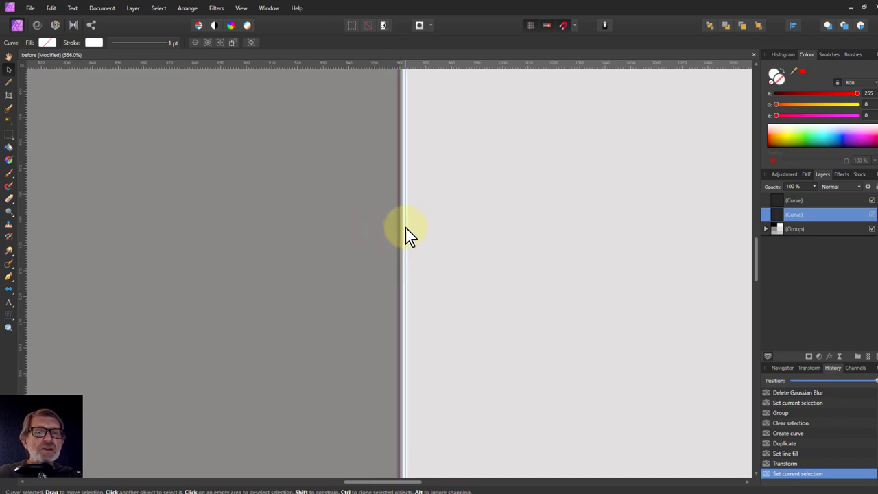
left_click(358, 245)
scroll(415, 257, "up", 8)
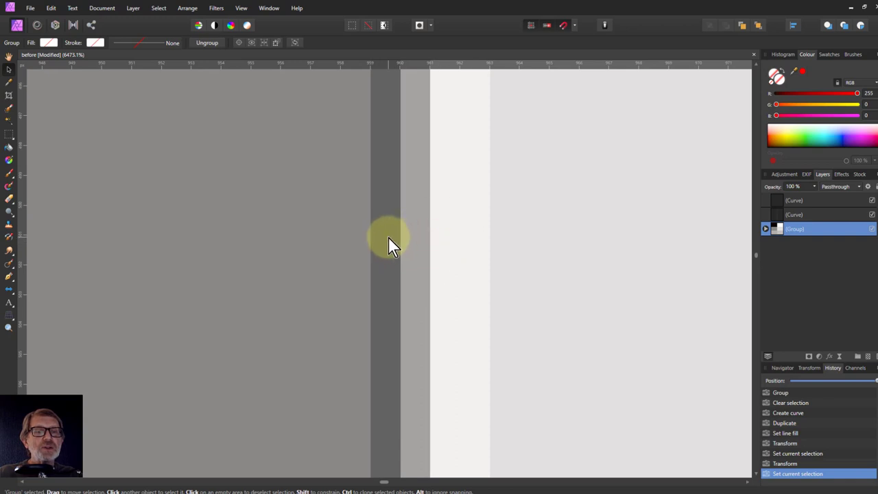
left_click_drag(387, 237, 412, 246)
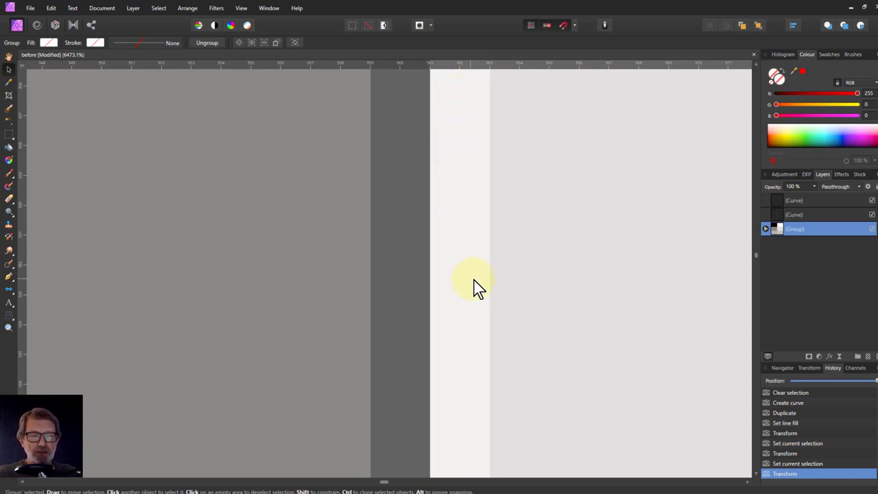
- Select both grid-line Curve layers in the Layers panel and delete them
scroll(467, 274, "down", 1)
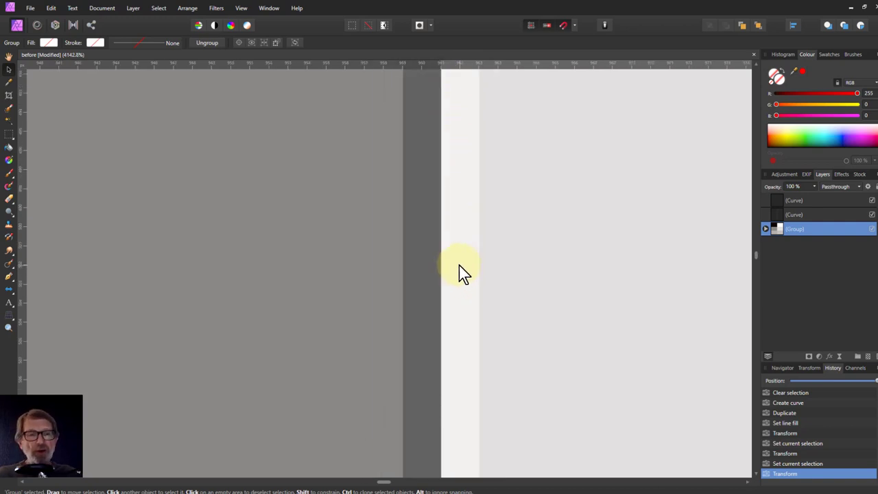
scroll(459, 266, "down", 8)
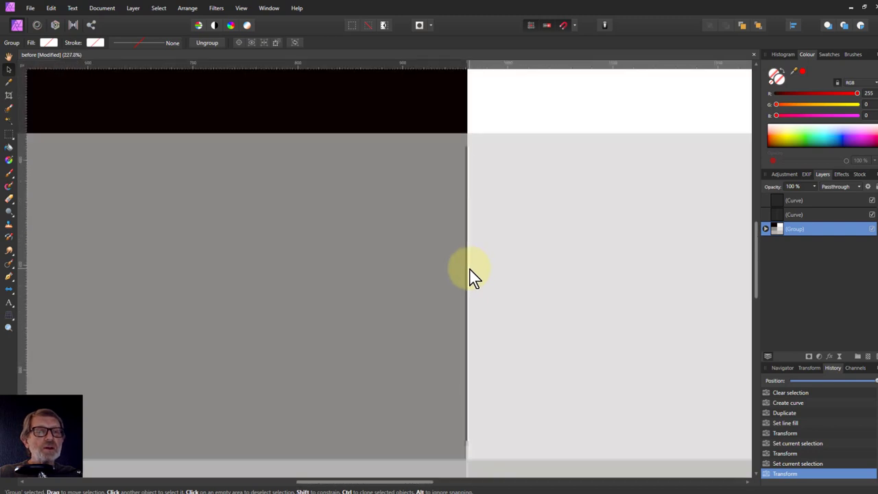
scroll(470, 270, "down", 3)
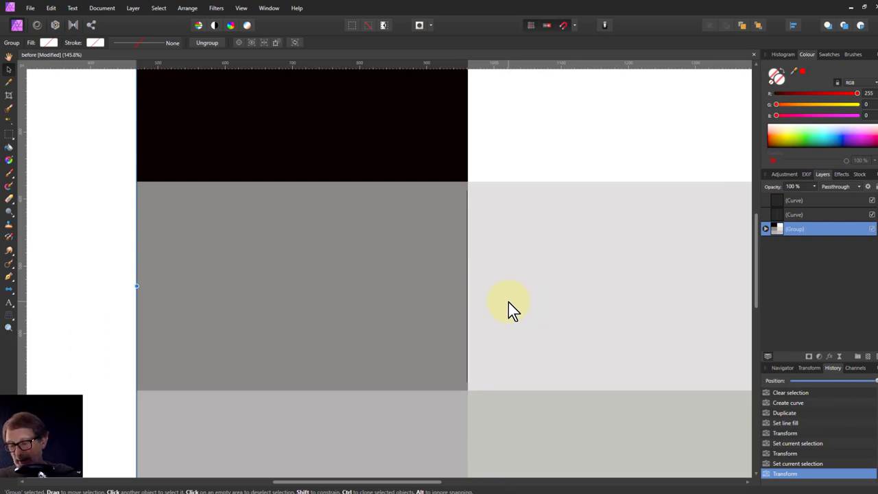
scroll(508, 305, "down", 3)
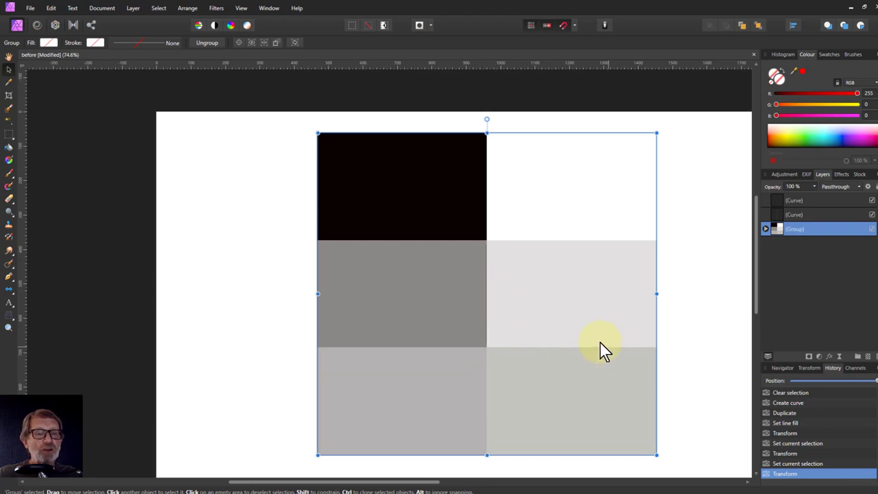
left_click_drag(349, 486, 402, 484)
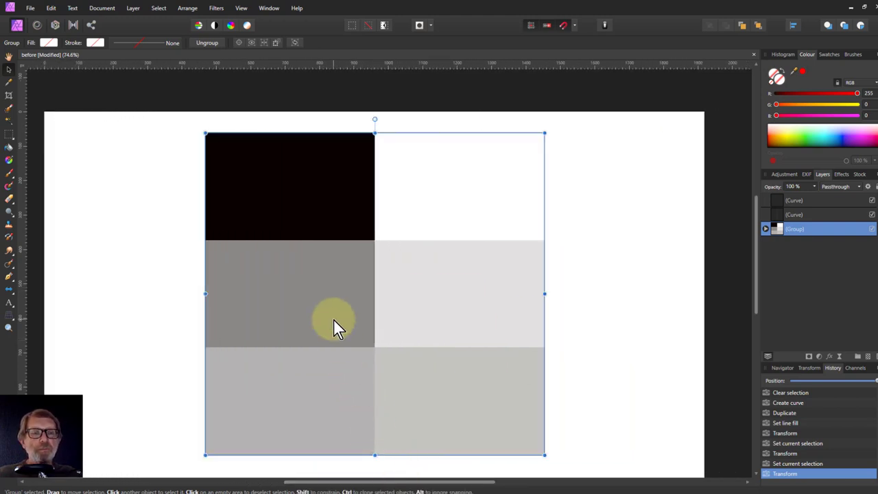
left_click(817, 200)
left_click(806, 214, "shift")
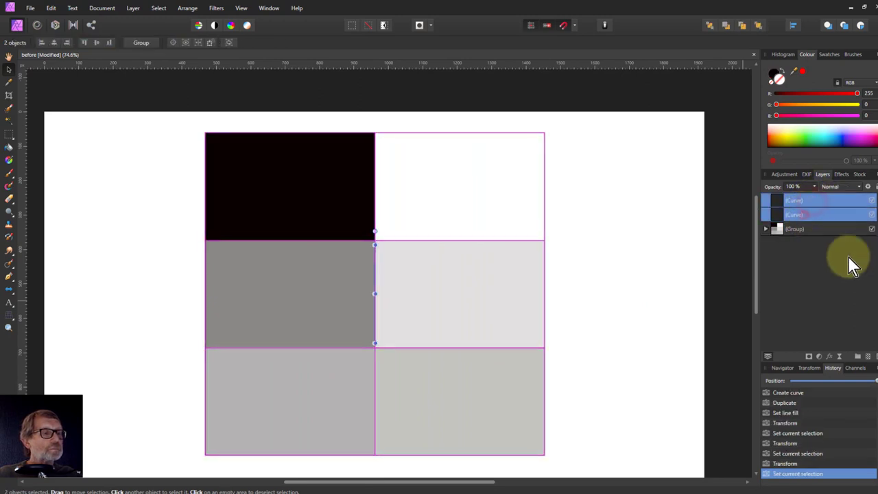
key("Delete")
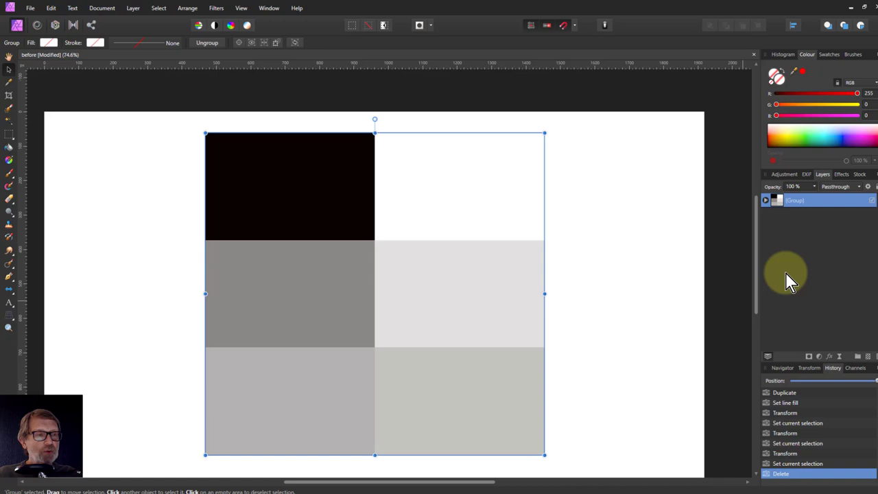
left_click(839, 354)
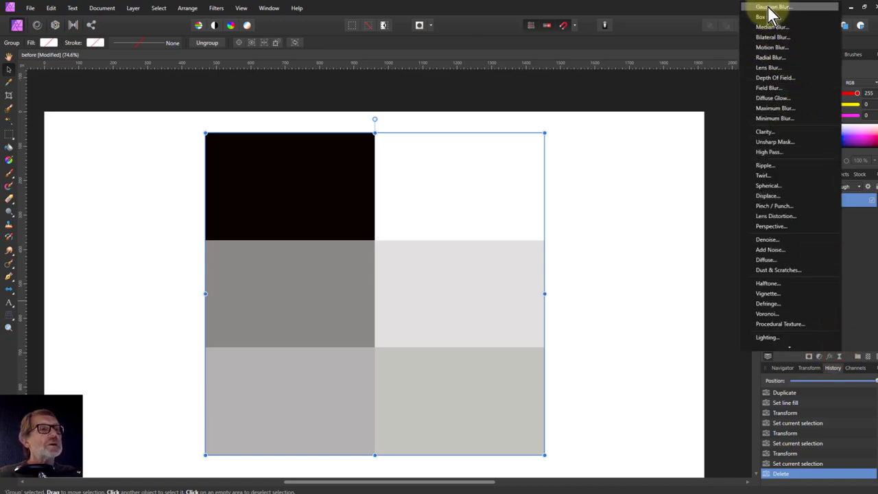
- Add a live Gaussian Blur with a radius of about 2.7 px to the swatch grid
left_click(774, 7)
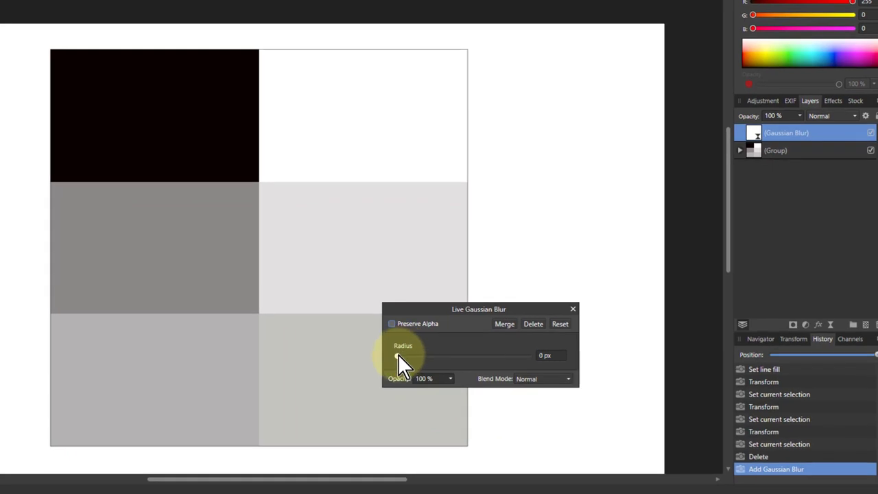
left_click_drag(398, 355, 432, 359)
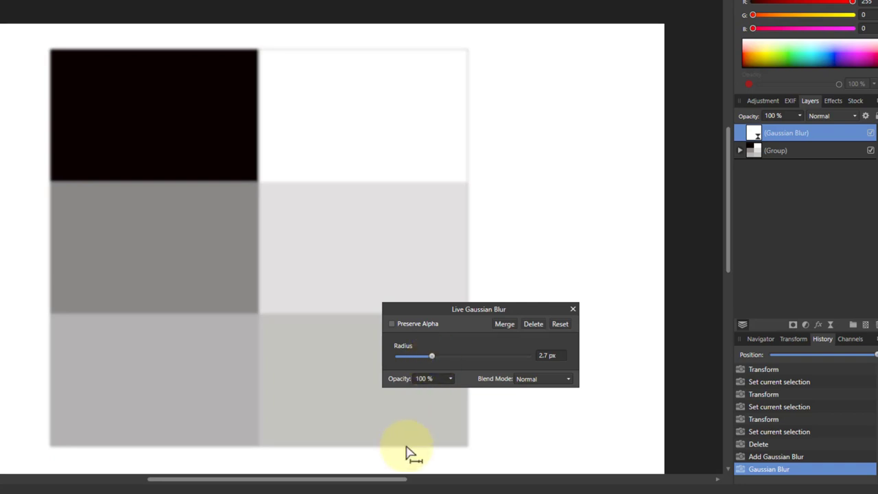
left_click(753, 152)
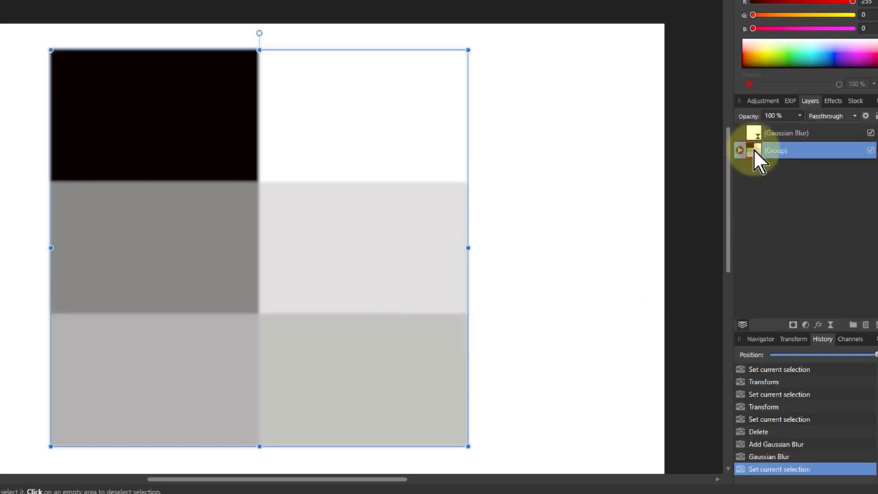
- Add a live Unsharp Mask with 45.8 px radius, factor 0.5 and 0% threshold
left_click(829, 325)
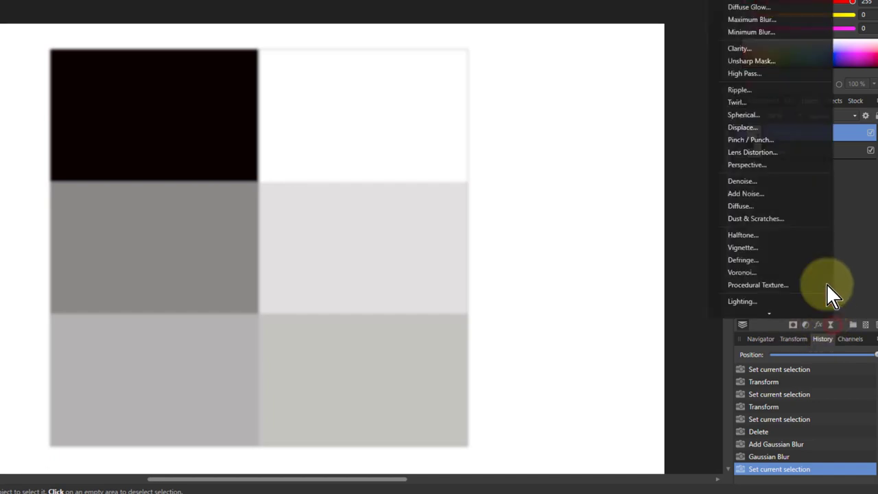
left_click(761, 61)
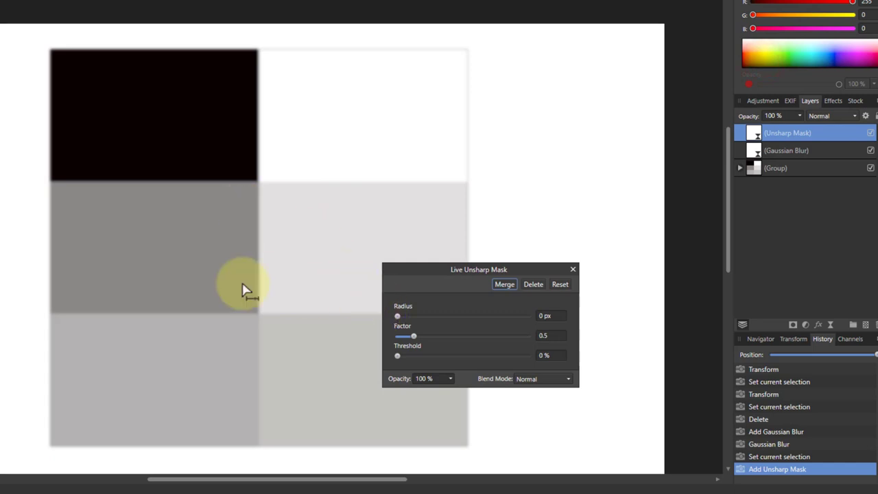
scroll(287, 249, "up", 3)
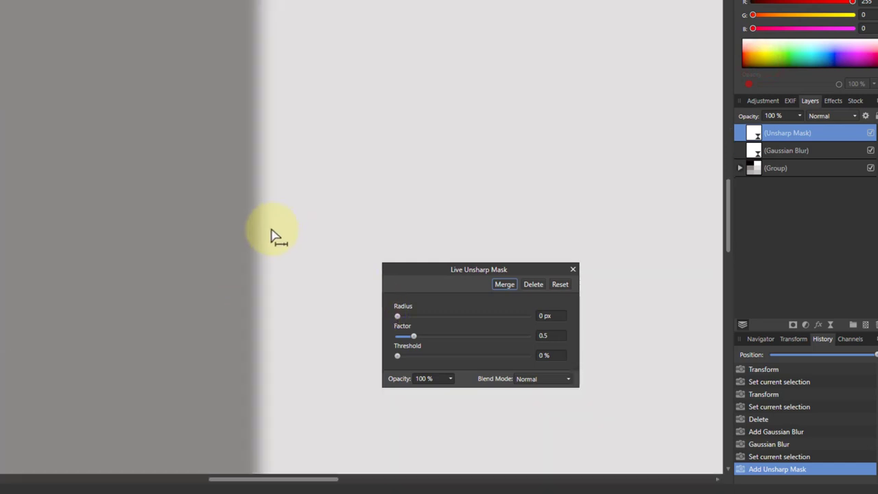
scroll(222, 245, "up", 2)
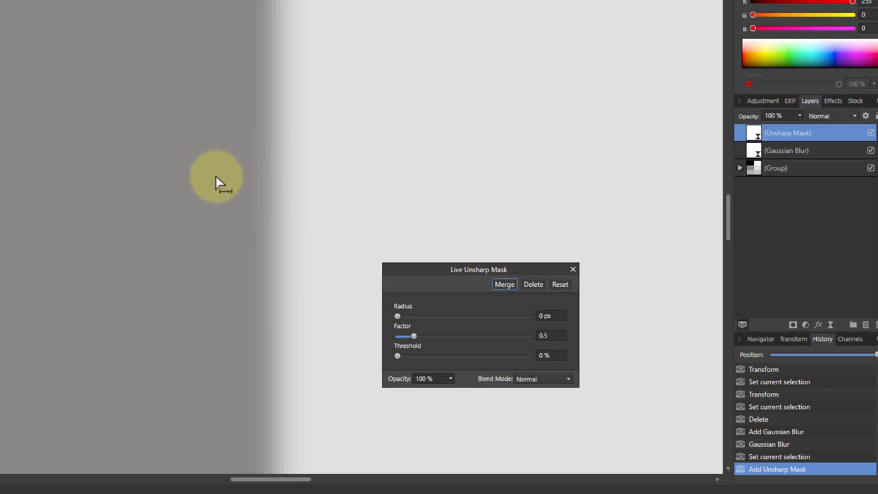
scroll(264, 202, "up", 2)
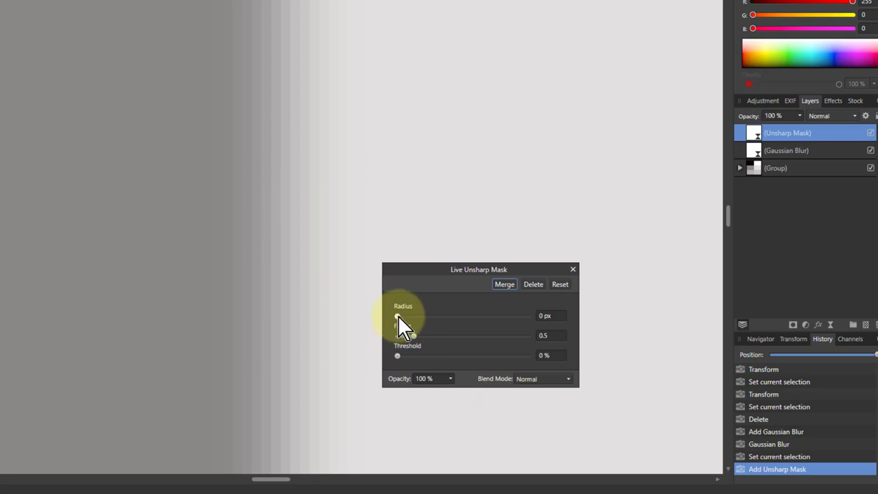
left_click_drag(398, 317, 470, 316)
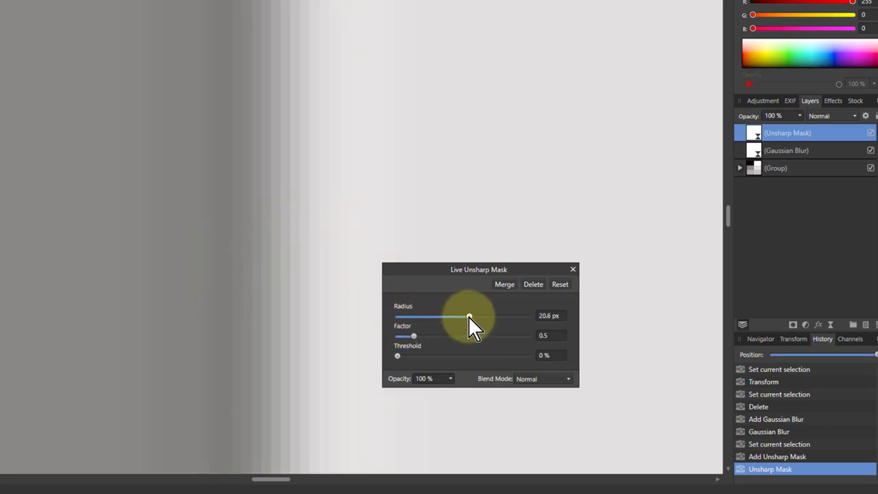
left_click_drag(470, 316, 506, 317)
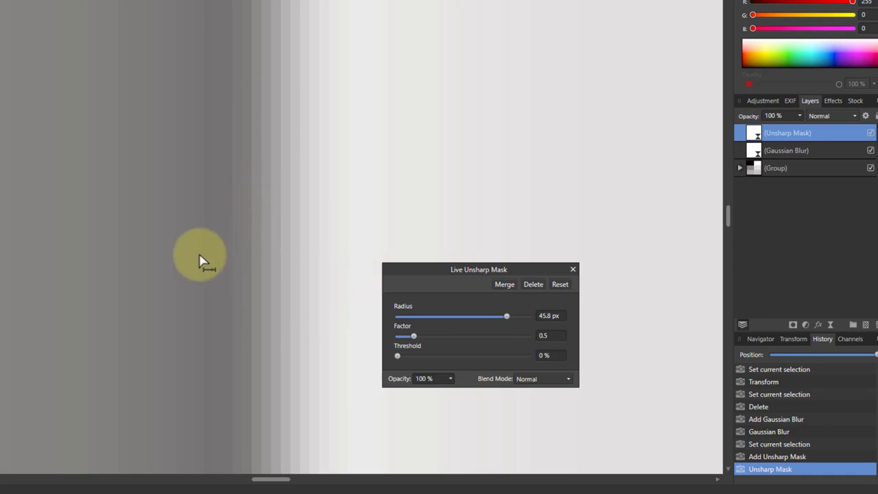
scroll(206, 259, "down", 2)
scroll(206, 260, "down", 3)
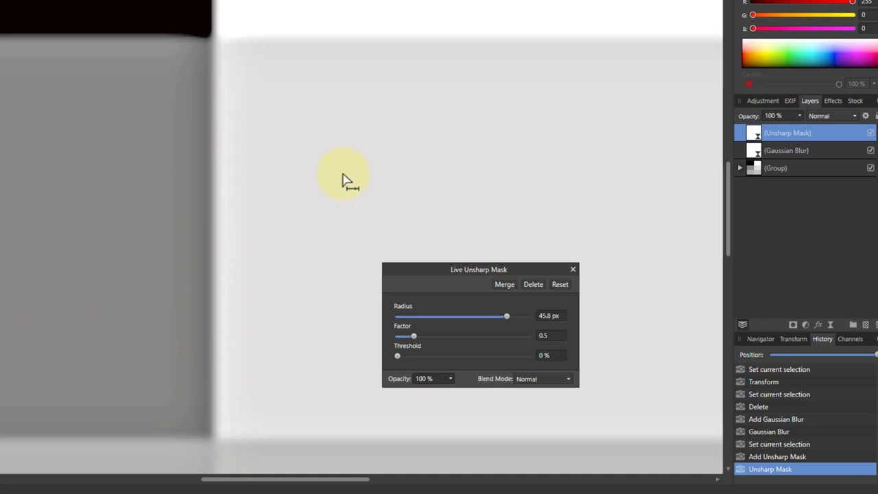
scroll(213, 258, "down", 1)
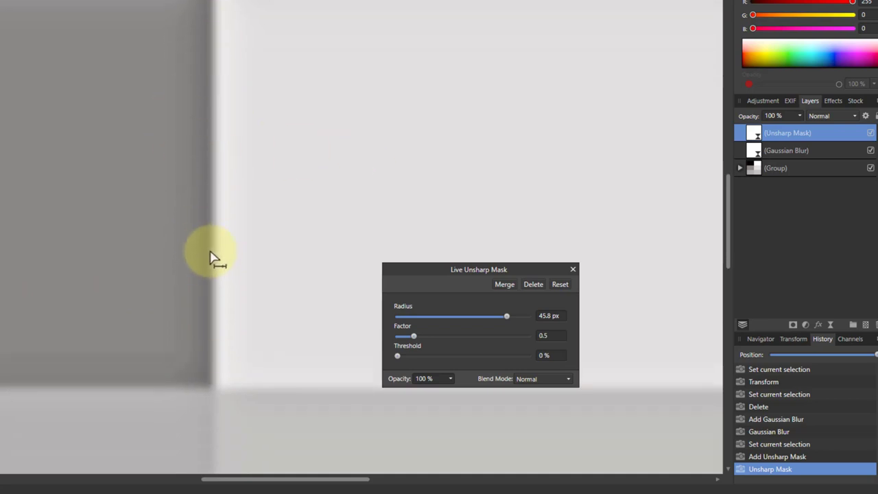
scroll(213, 257, "down", 5)
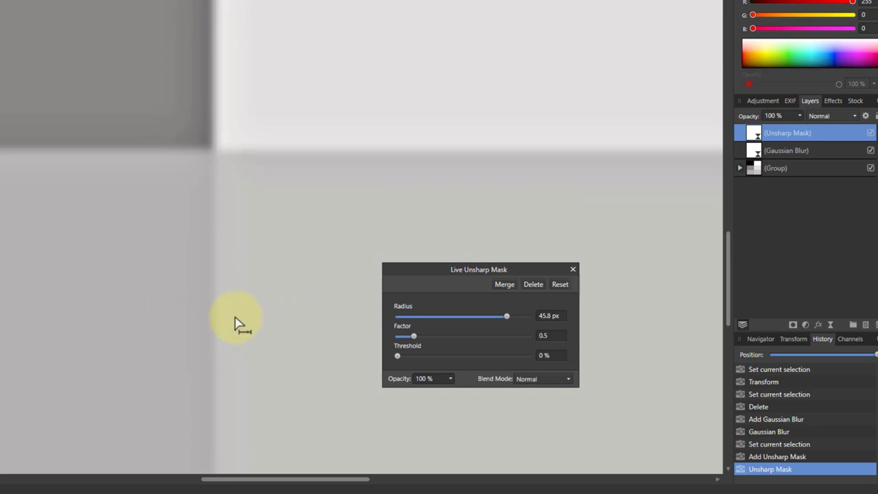
scroll(233, 323, "up", 2)
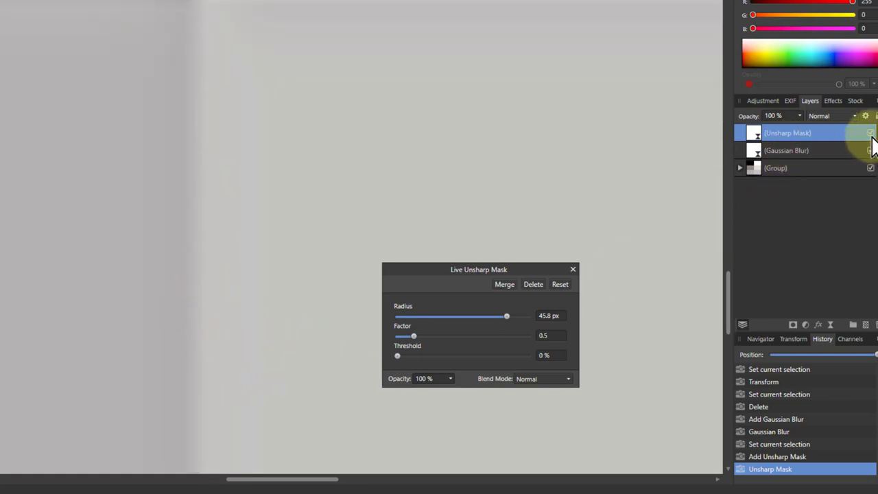
- Hide the Unsharp Mask layer and zoom out to view the blur-only grid
left_click(870, 133)
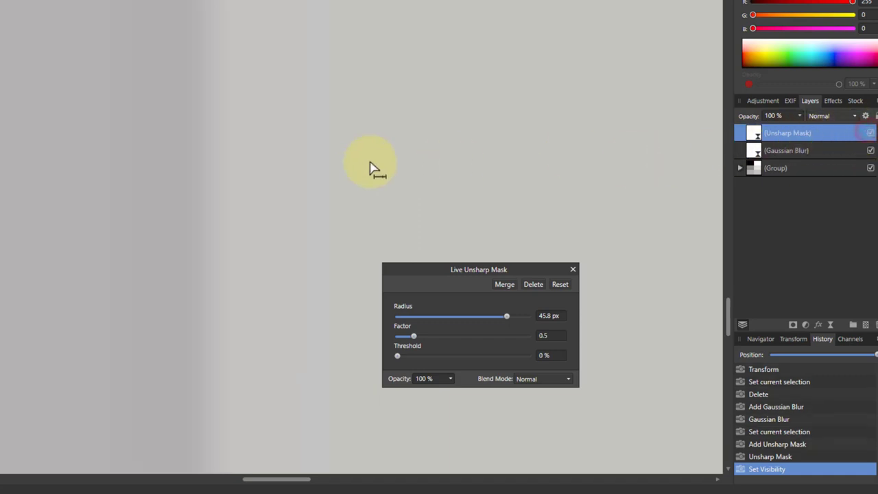
scroll(212, 190, "down", 1)
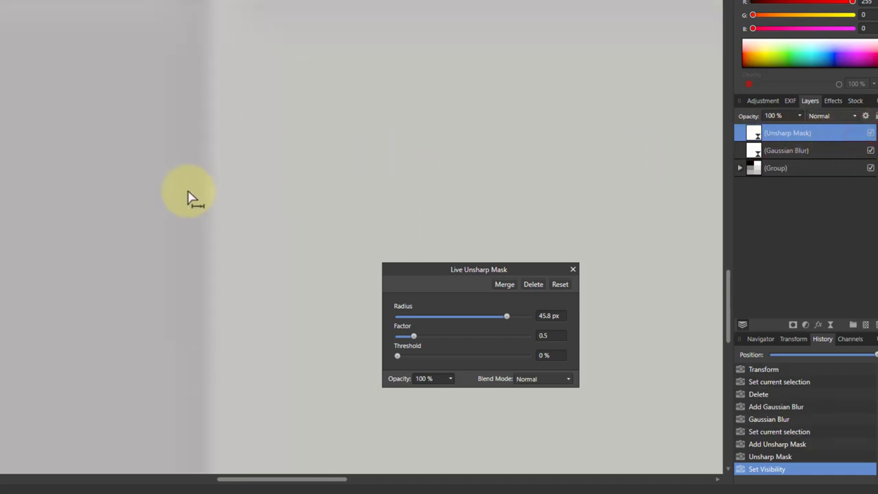
scroll(191, 198, "down", 1)
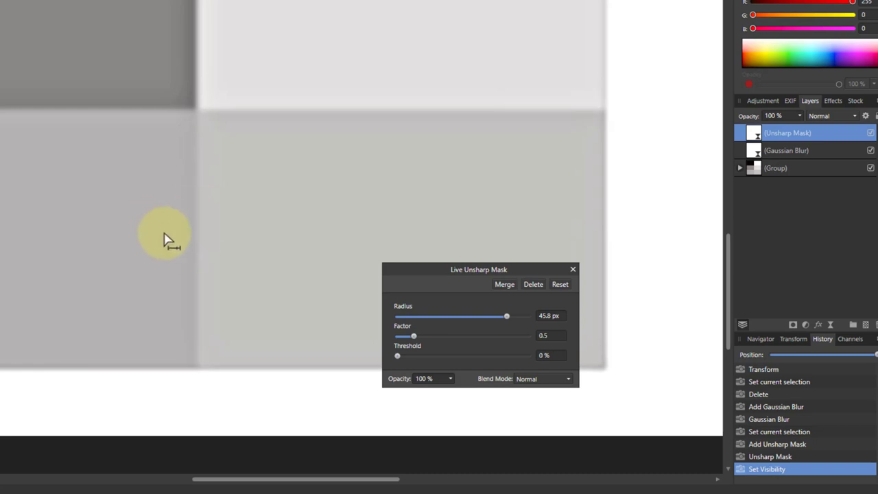
scroll(164, 239, "down", 1)
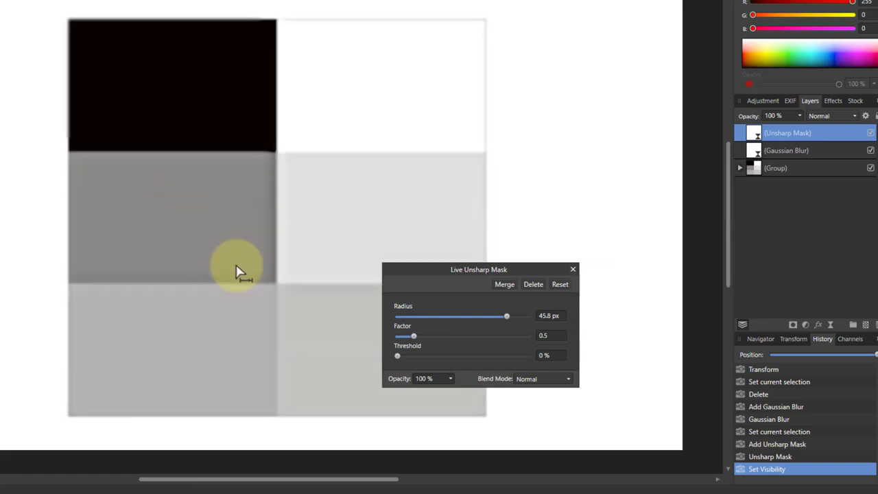